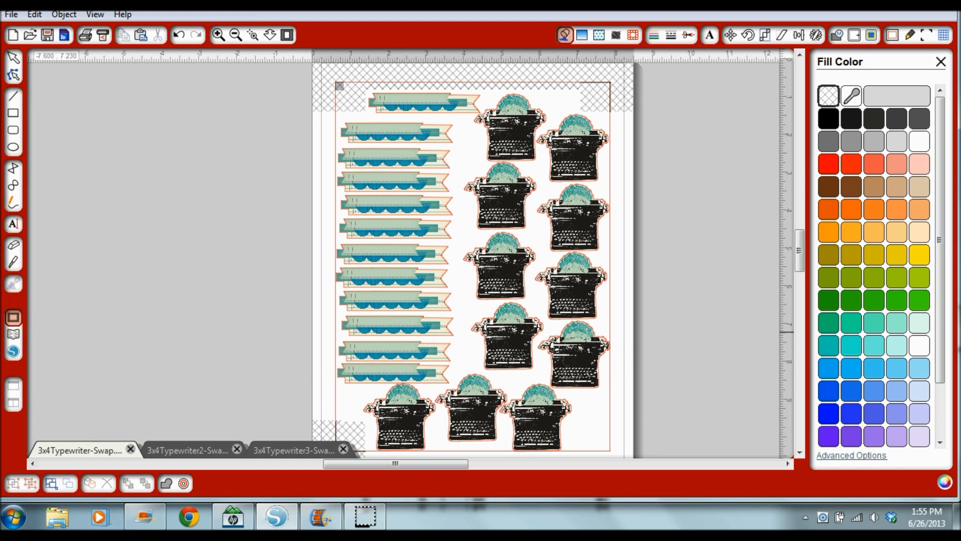
# - Browse the design elements in the library's Maggie Holmes folder from the start of the collection
pyautogui.click(16, 407)
pyautogui.click(14, 335)
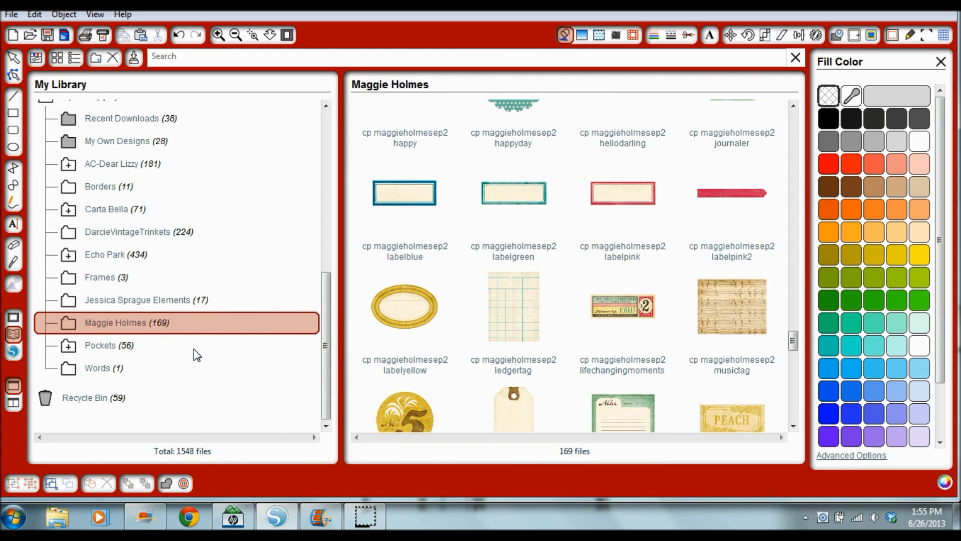
pyautogui.click(165, 323)
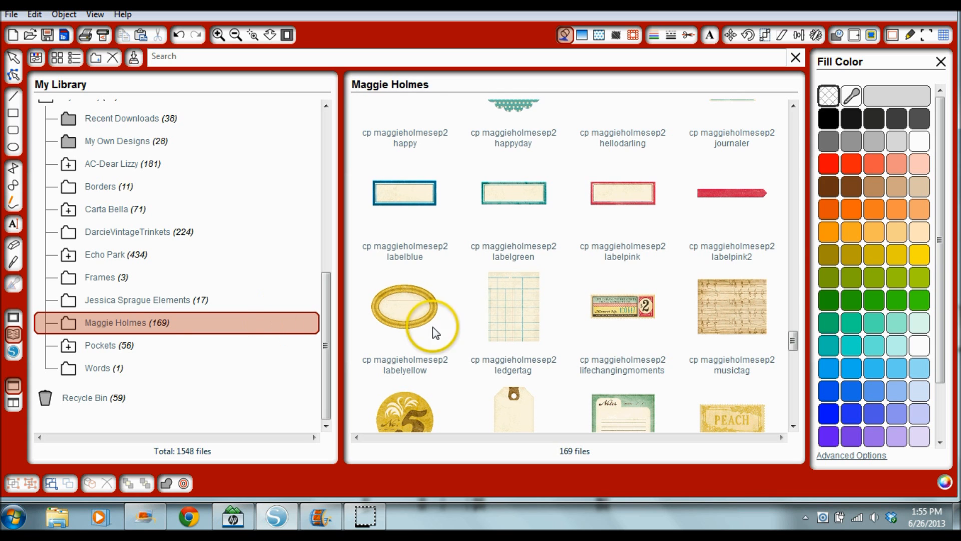
pyautogui.scroll(5, 543, 338)
pyautogui.moveTo(796, 326); pyautogui.dragTo(810, 126)
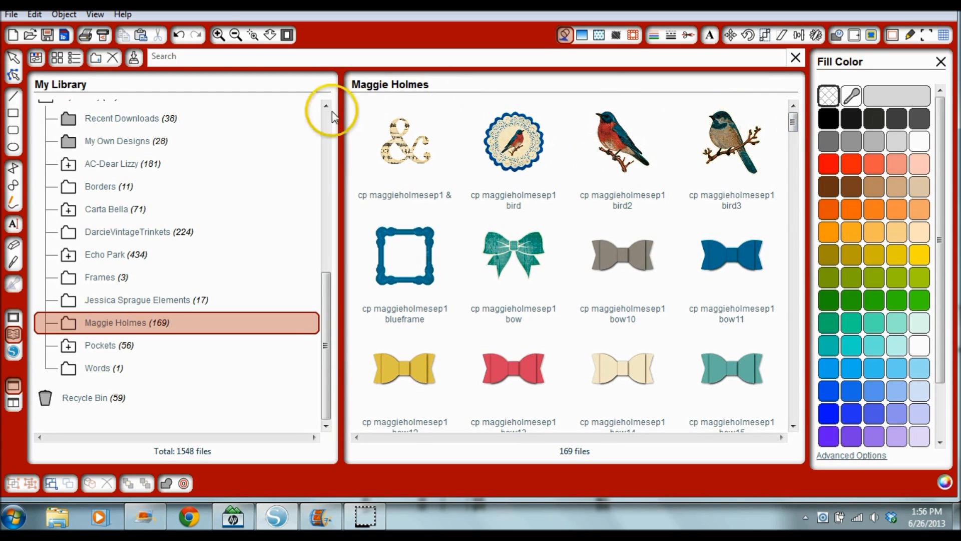
# - Look through the pattern papers in the Maggie Holmes folder under My Patterns and return to the design page
pyautogui.scroll(2, 180, 153)
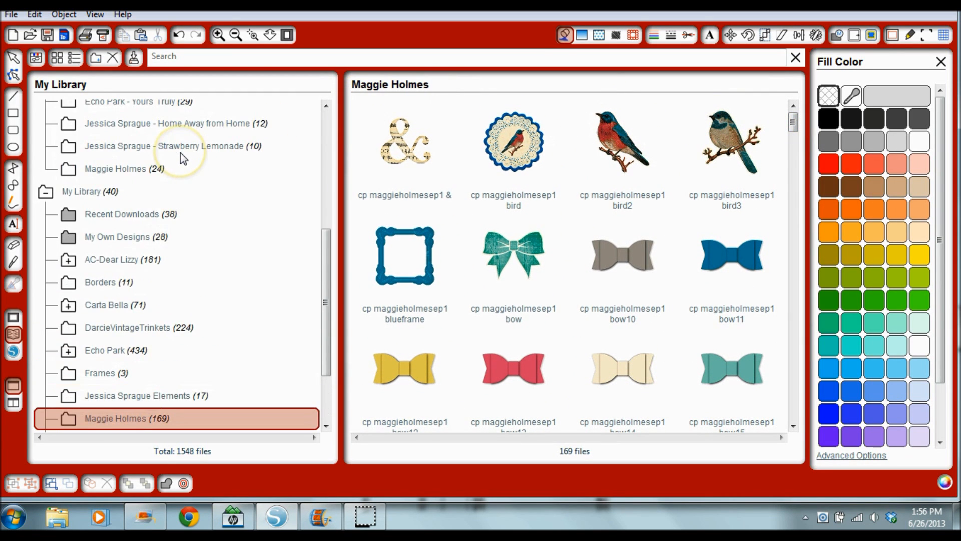
pyautogui.scroll(5, 139, 169)
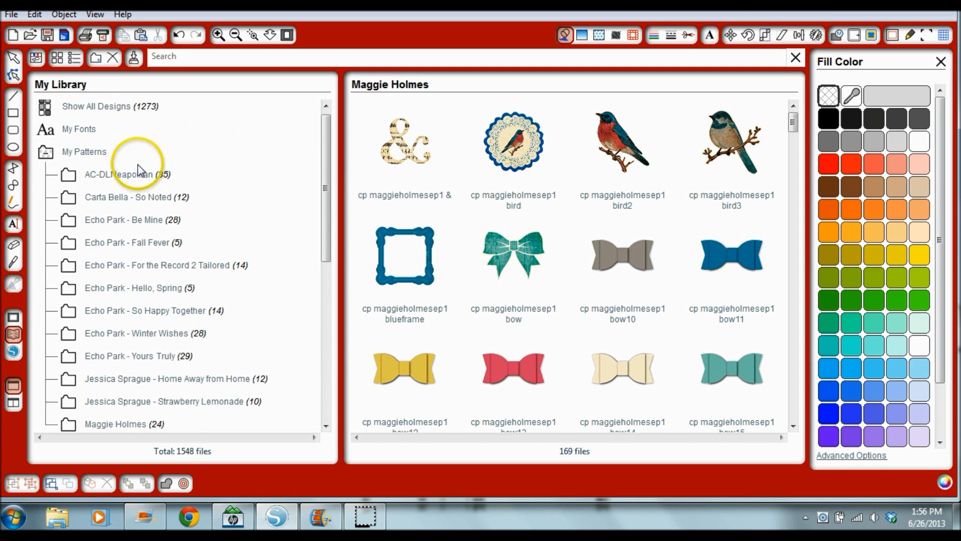
pyautogui.scroll(-2, 133, 160)
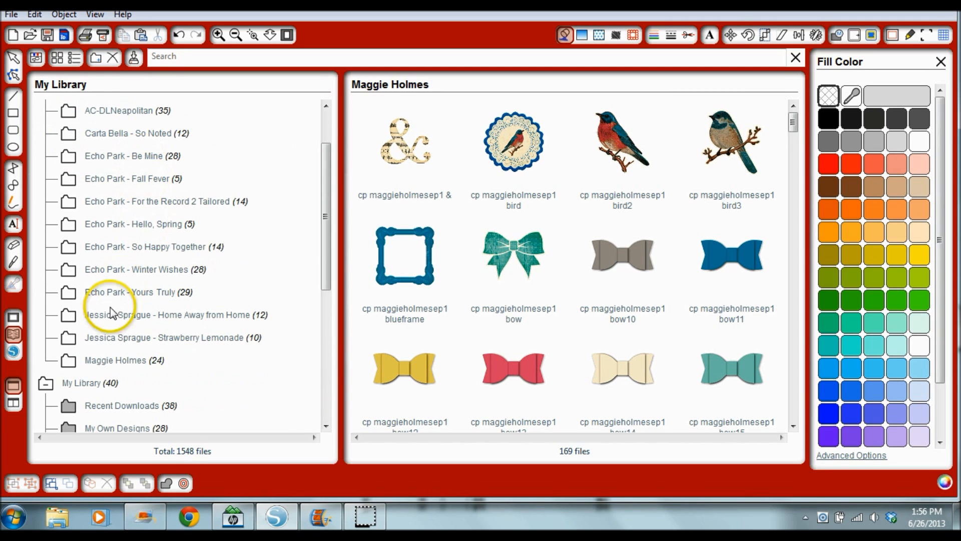
pyautogui.click(122, 360)
pyautogui.scroll(-4, 566, 209)
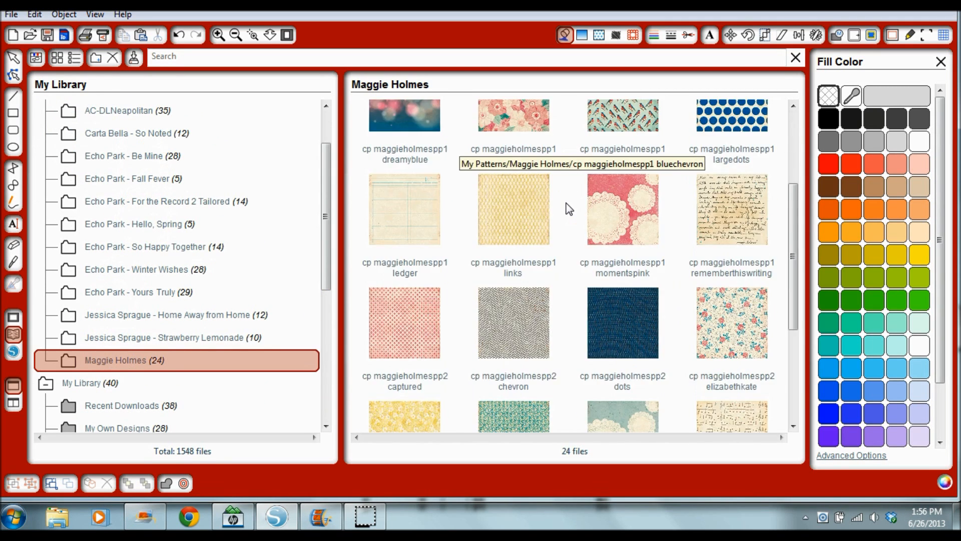
pyautogui.scroll(-4, 568, 208)
pyautogui.click(559, 251)
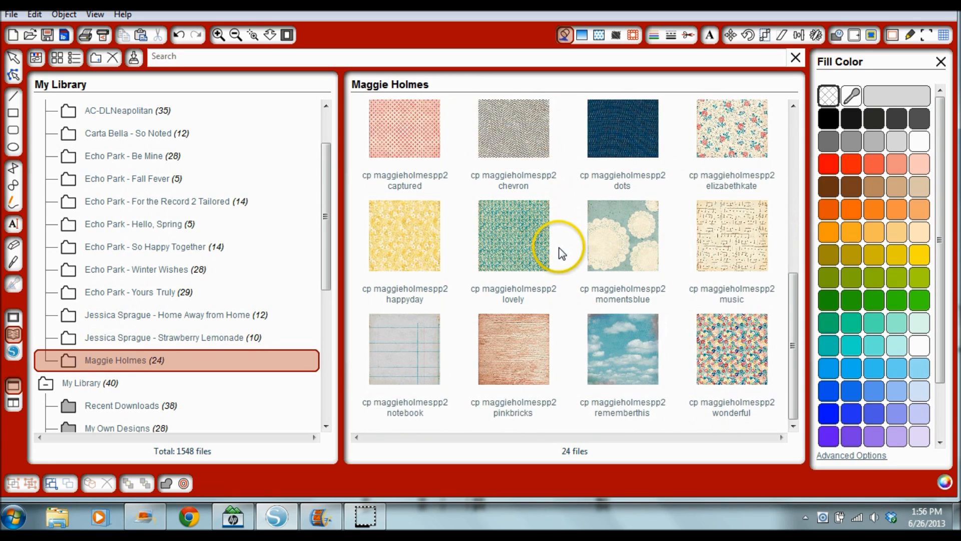
pyautogui.scroll(6, 560, 252)
pyautogui.scroll(2, 561, 251)
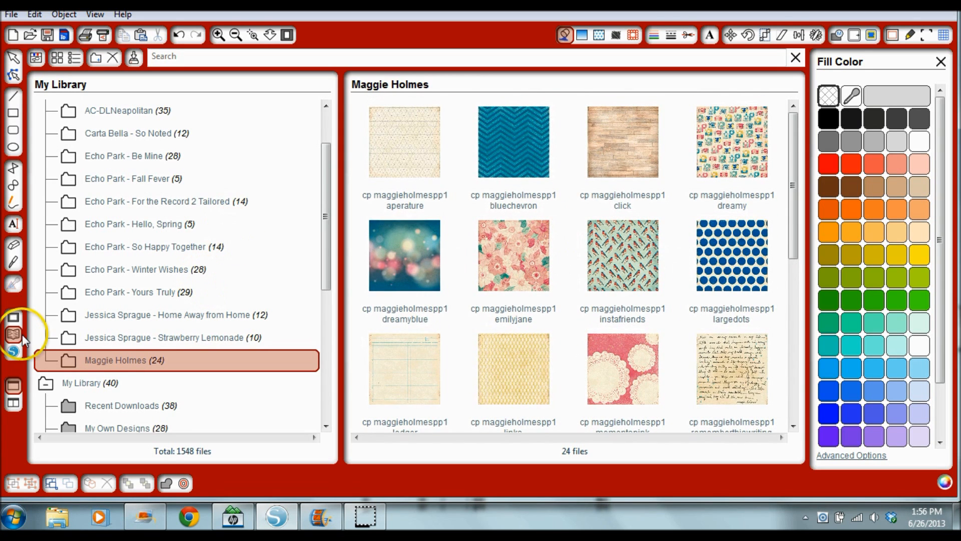
pyautogui.click(14, 318)
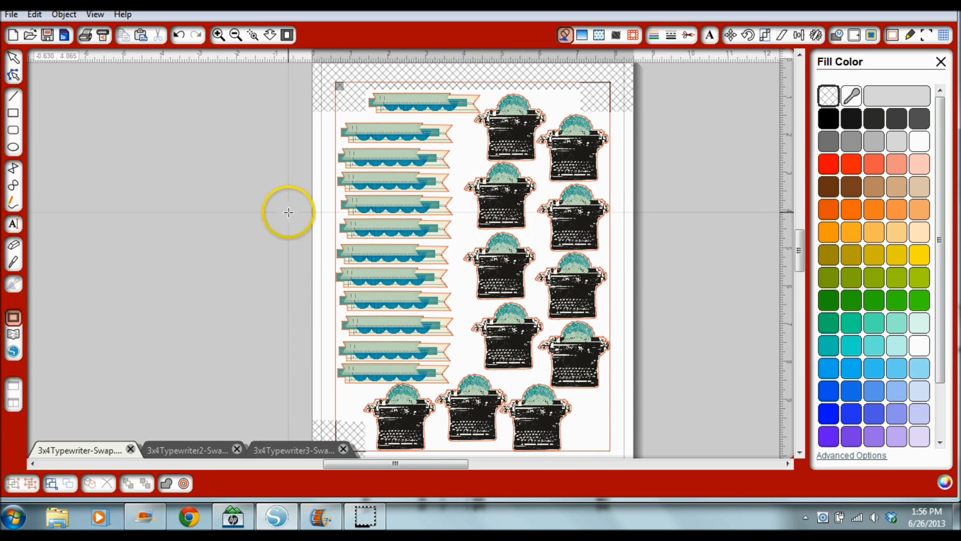
# - Insert the cp maggieholmesep1 typewriter design from the library's Maggie Holmes folder into the page
pyautogui.click(13, 335)
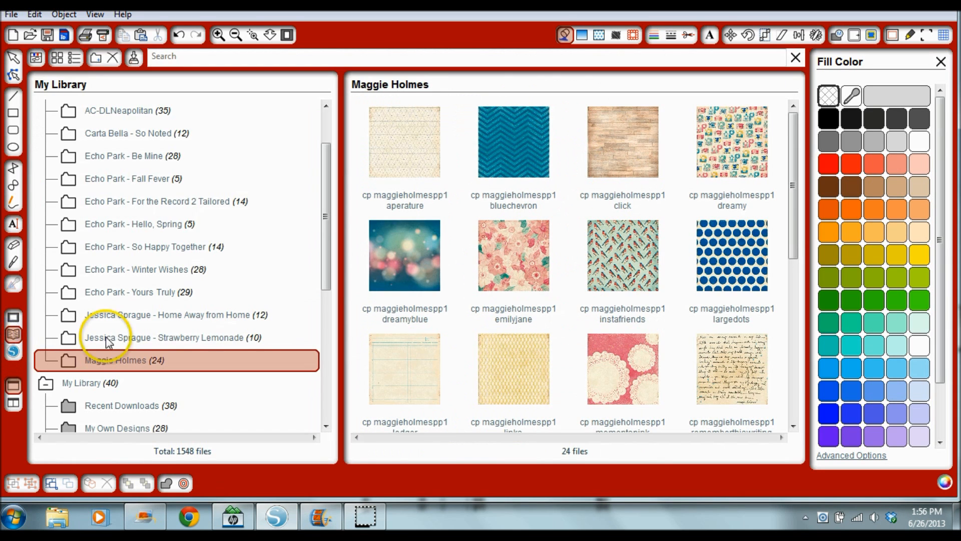
pyautogui.moveTo(323, 273); pyautogui.dragTo(307, 403)
pyautogui.click(124, 328)
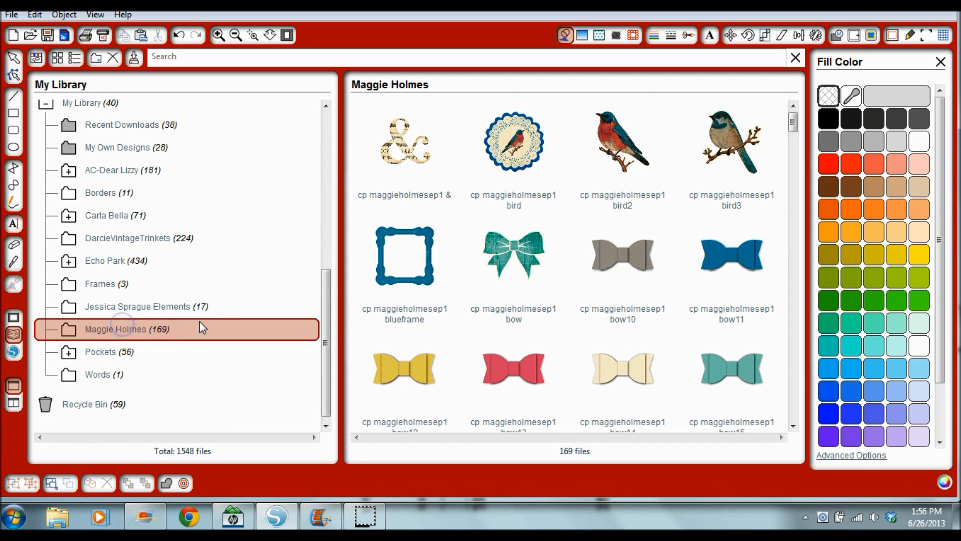
pyautogui.moveTo(791, 134); pyautogui.dragTo(809, 267)
pyautogui.doubleClick(624, 285)
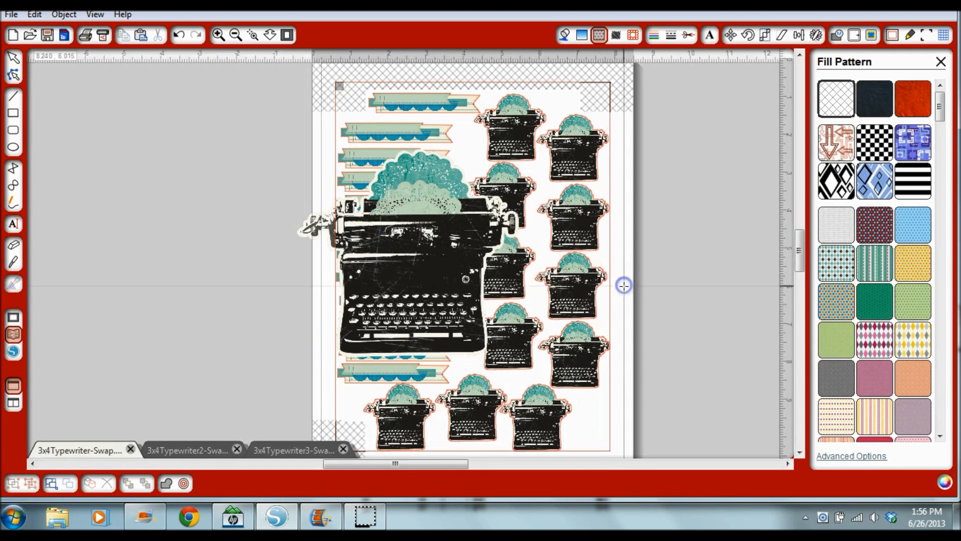
# - Scale the large typewriter down to about 2.1 in wide and place it in the empty area to the right of the page
pyautogui.click(13, 58)
pyautogui.moveTo(443, 264); pyautogui.dragTo(221, 233)
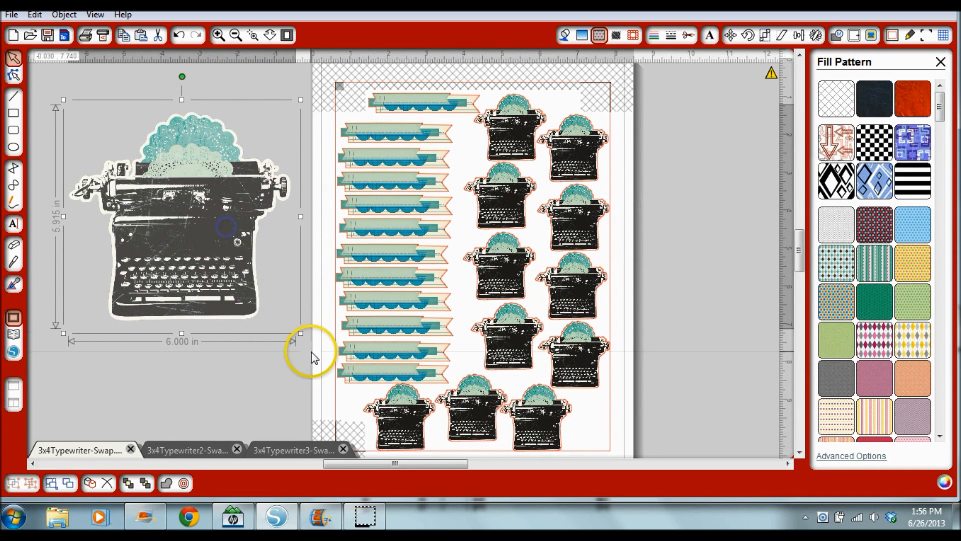
pyautogui.moveTo(301, 333); pyautogui.dragTo(153, 189)
pyautogui.moveTo(101, 155); pyautogui.dragTo(715, 225)
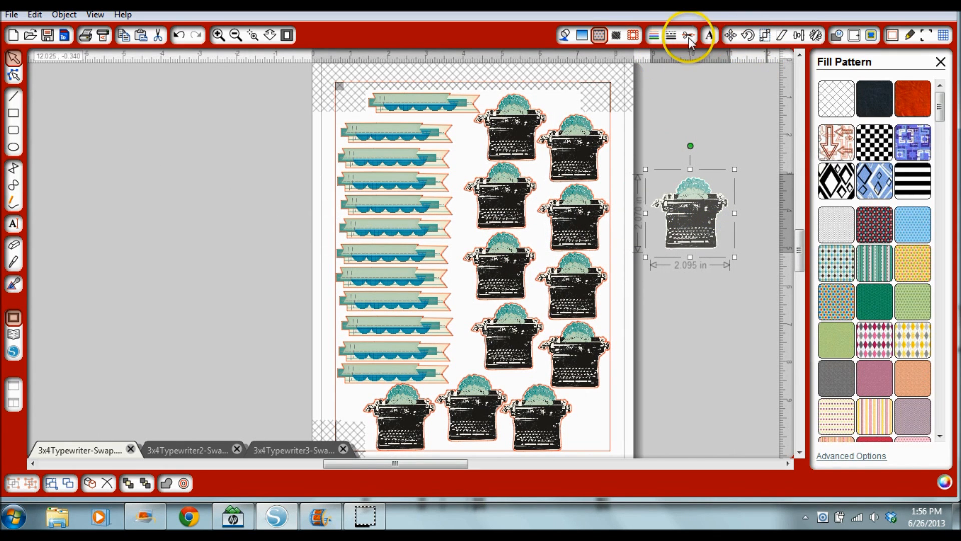
# - Trace the outer edge of the small typewriter beside the page with the high pass filter off and the threshold at 100%
pyautogui.click(689, 36)
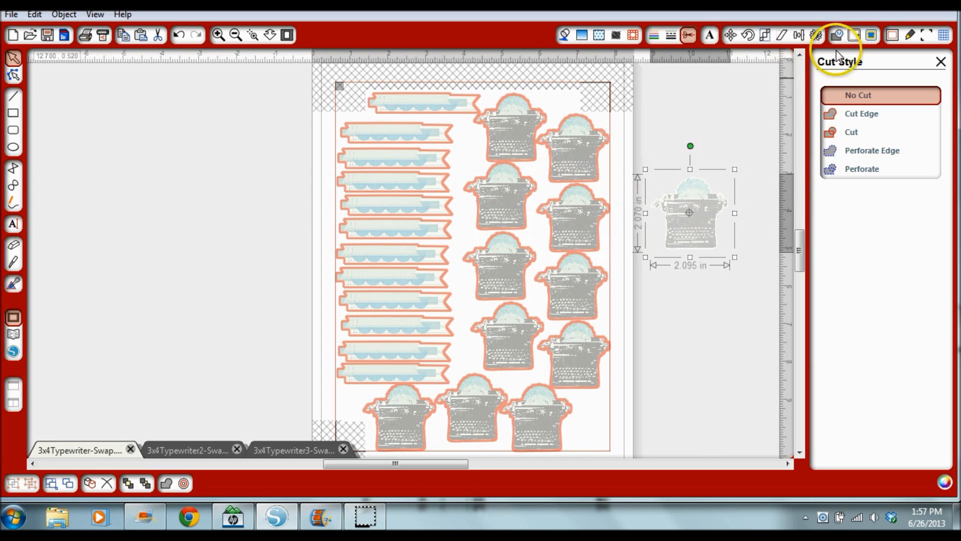
pyautogui.click(872, 37)
pyautogui.click(874, 90)
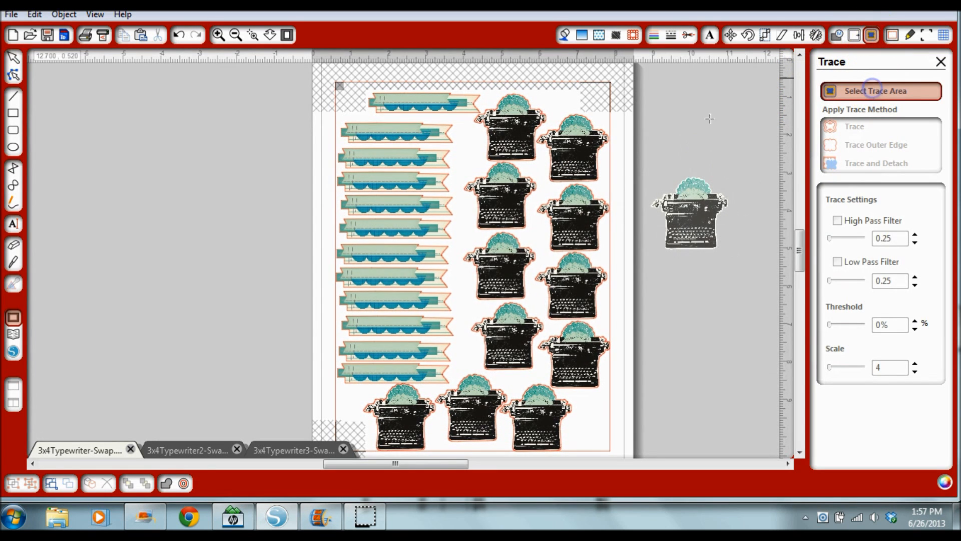
pyautogui.moveTo(639, 161); pyautogui.dragTo(755, 271)
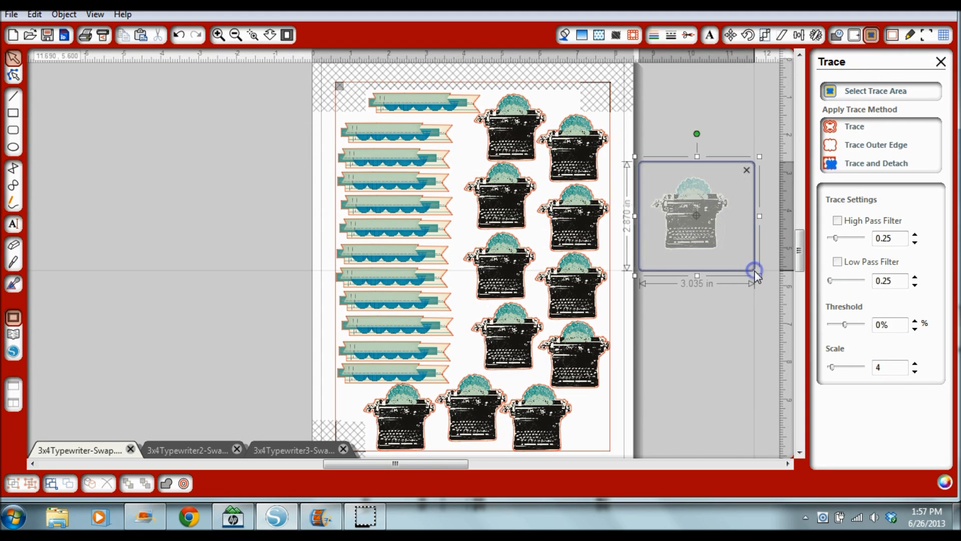
pyautogui.click(837, 222)
pyautogui.click(838, 221)
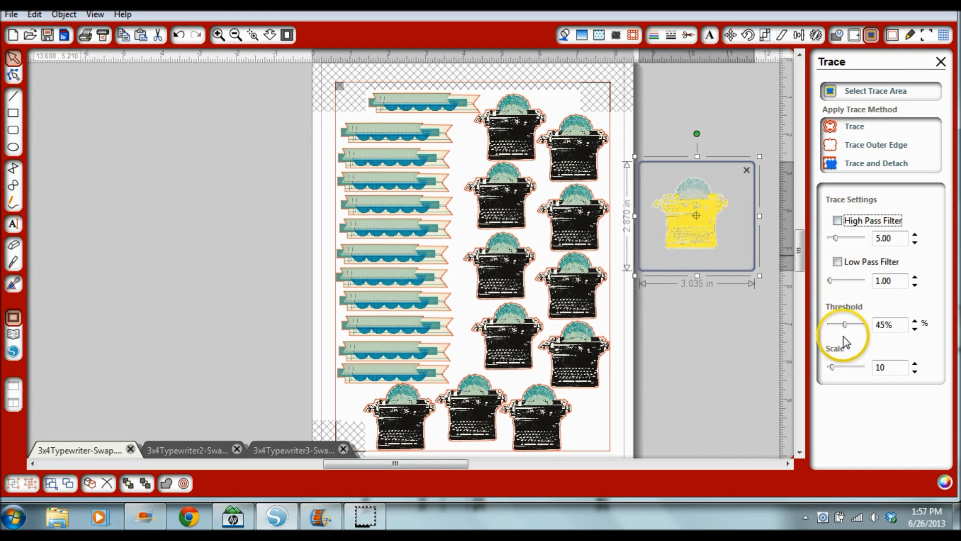
pyautogui.moveTo(845, 326); pyautogui.dragTo(868, 325)
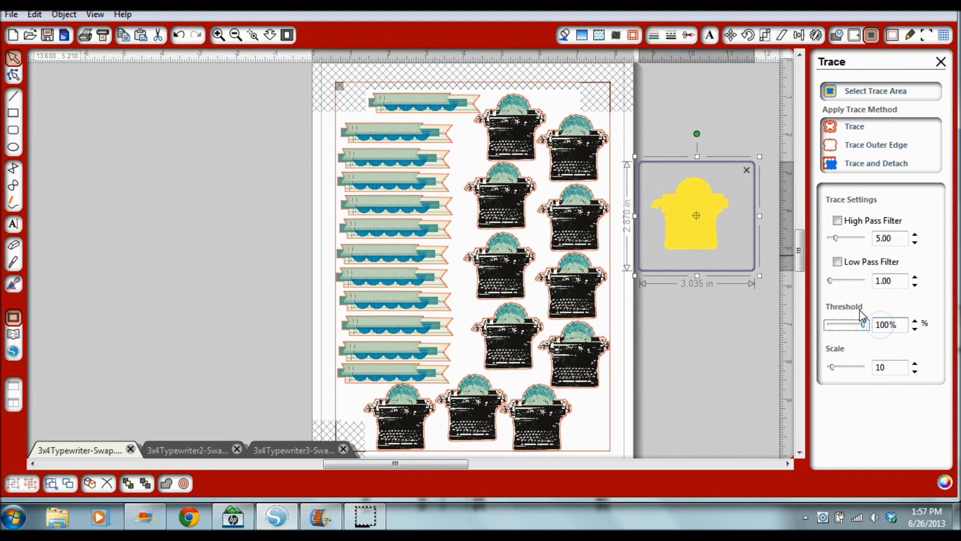
pyautogui.click(865, 147)
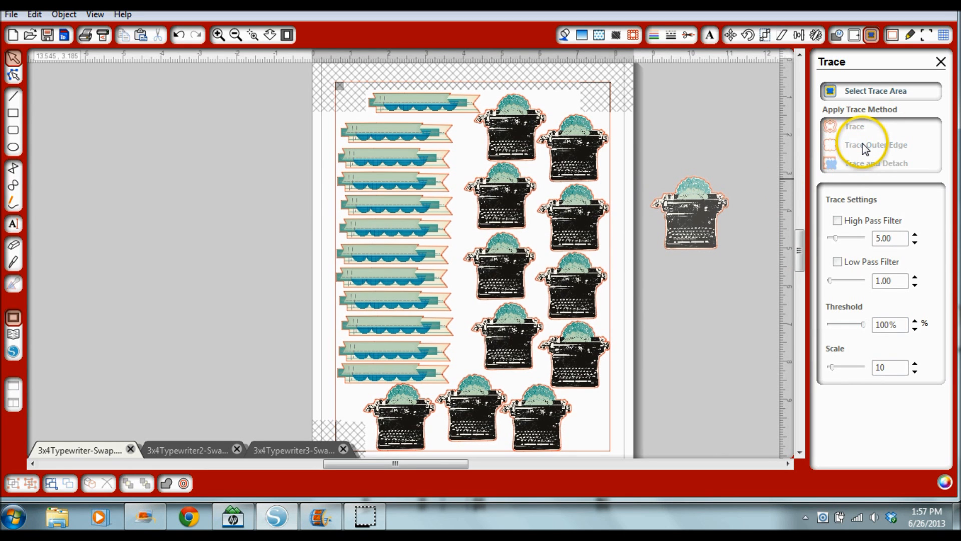
# - Show the cut lines and delete the typewriter image beside the page along with its traced outline
pyautogui.click(696, 35)
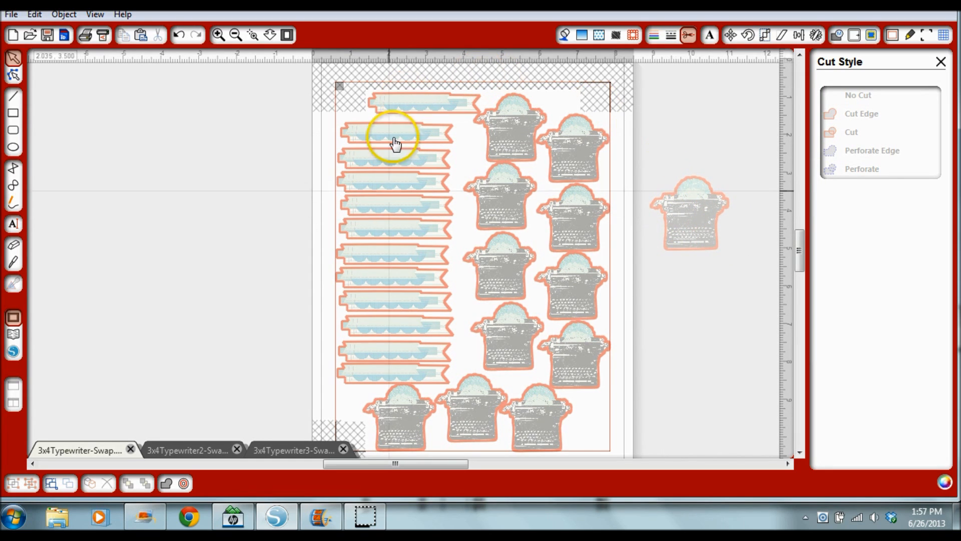
pyautogui.click(684, 208)
pyautogui.press('Delete')
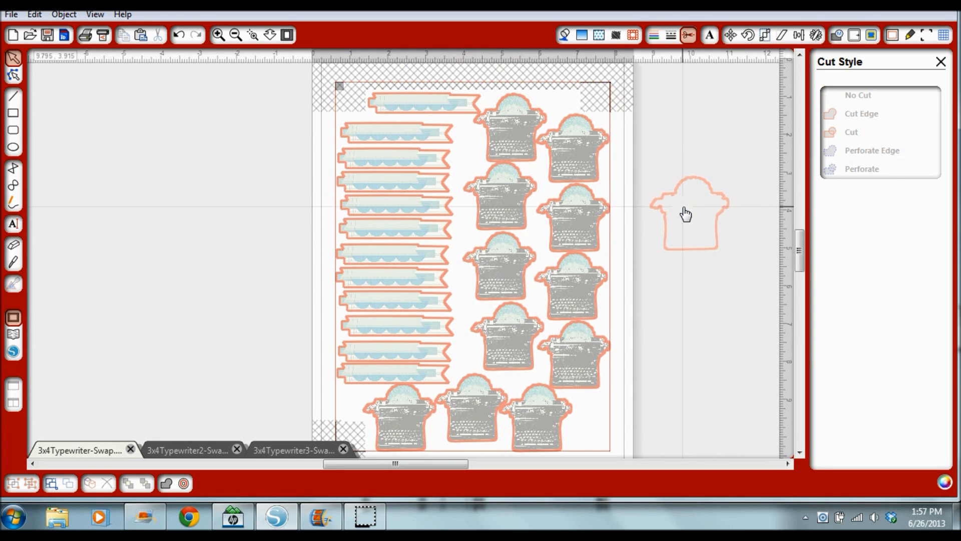
pyautogui.click(705, 186)
pyautogui.press('Delete')
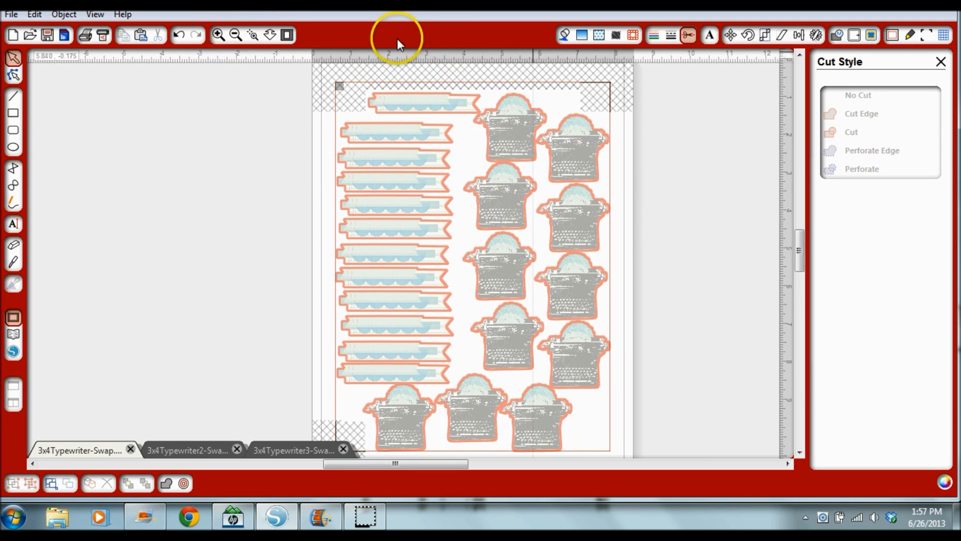
# - Bring up the fill color options and switch to the 3x4Typewriter2 document with the ledger cards
pyautogui.click(565, 35)
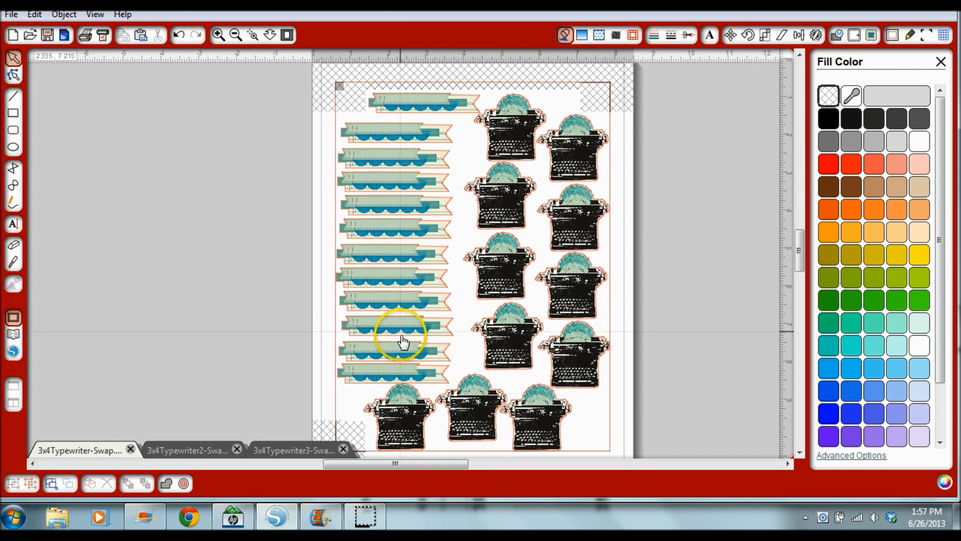
pyautogui.click(193, 450)
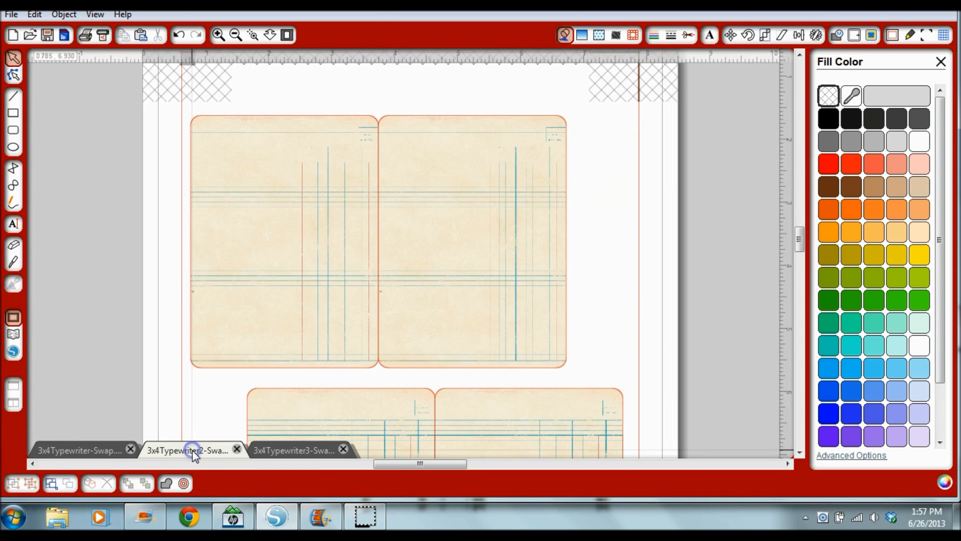
pyautogui.scroll(-2, 626, 205)
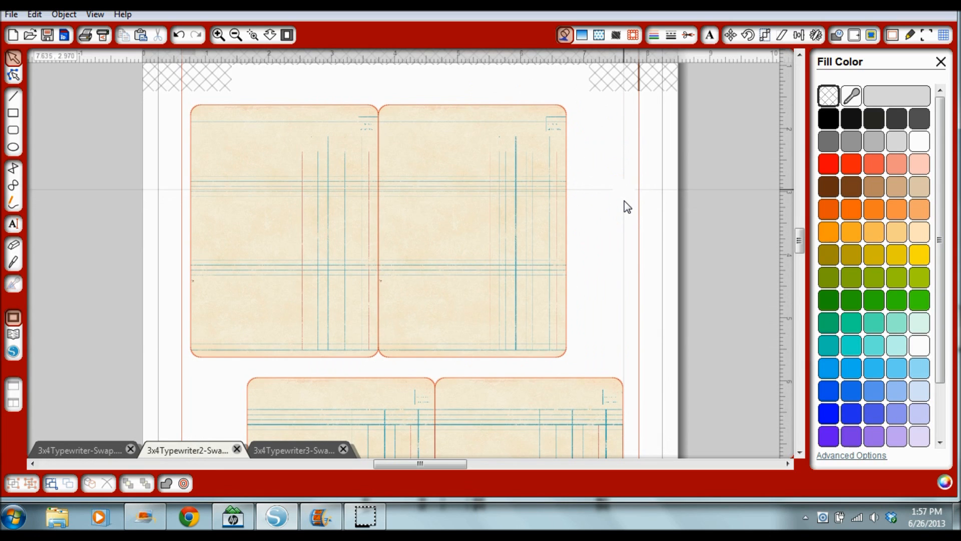
pyautogui.scroll(2, 626, 206)
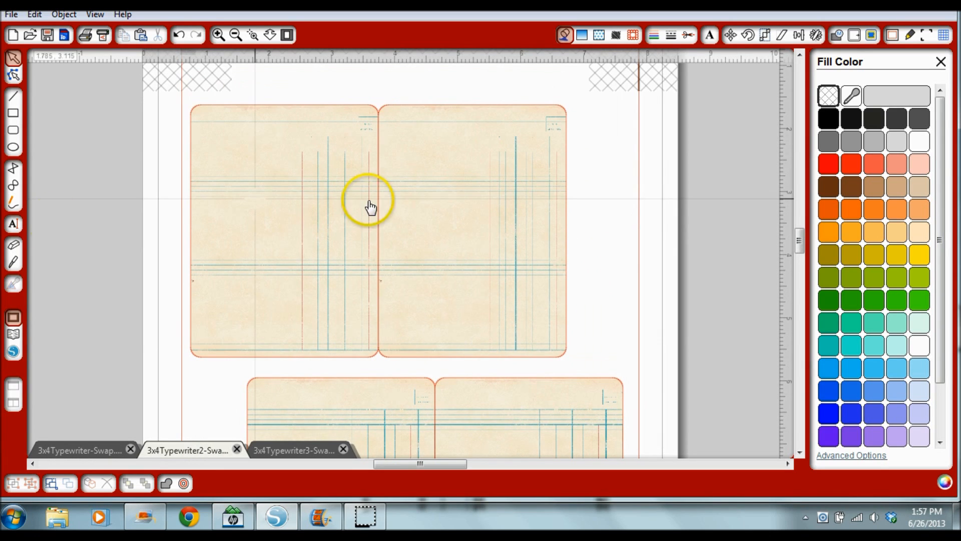
# - Insert the 4x3 Vertical Project Life card from the library's My Own Designs folder into the ledger card document
pyautogui.click(14, 336)
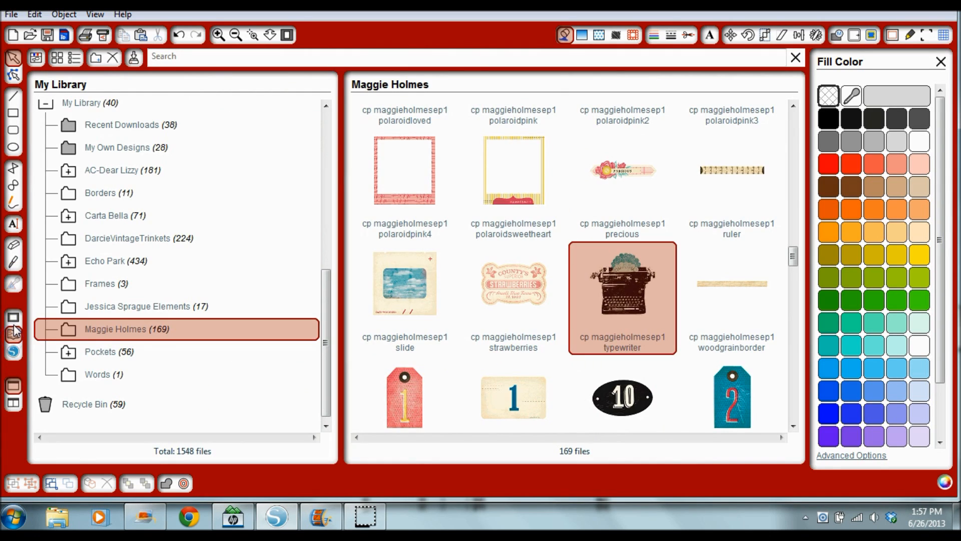
pyautogui.click(115, 149)
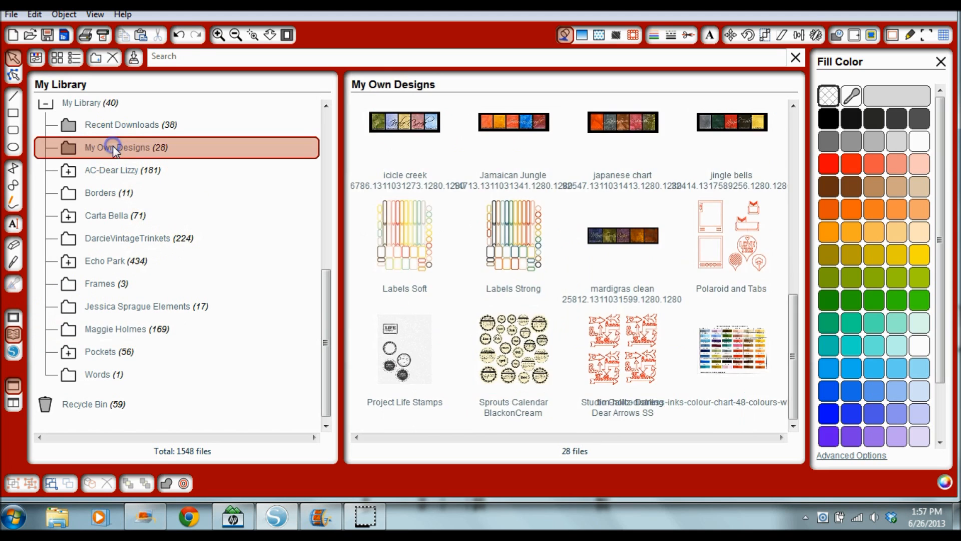
pyautogui.scroll(6, 720, 227)
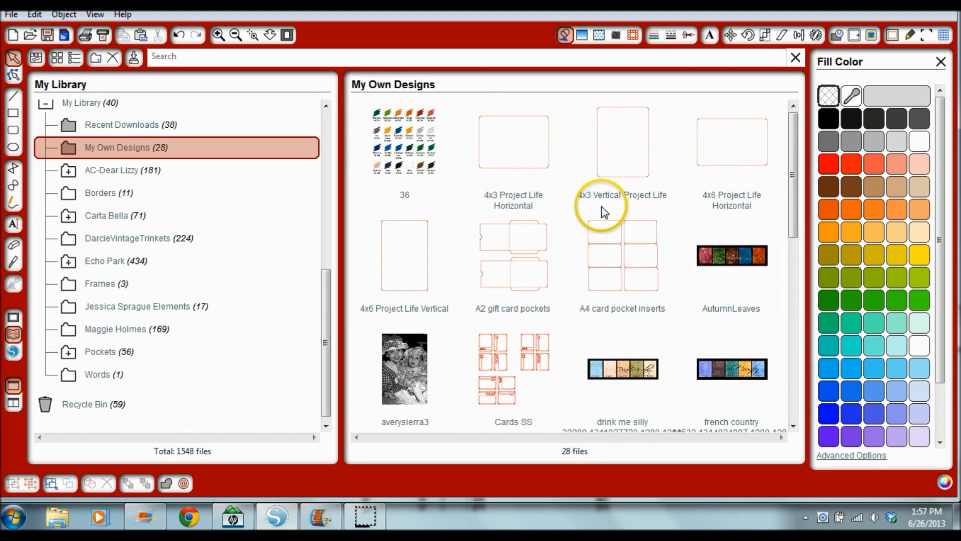
pyautogui.doubleClick(629, 176)
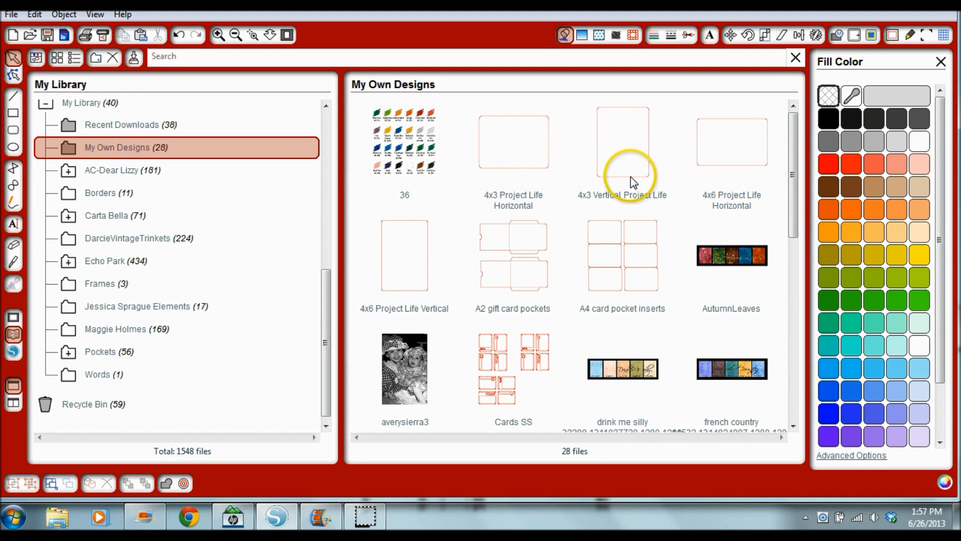
# - Move the upper-right ledger card off the page to the right, place the blank card outline in its spot, and select the outline
pyautogui.moveTo(504, 217); pyautogui.dragTo(520, 206)
pyautogui.moveTo(453, 129); pyautogui.dragTo(776, 126)
pyautogui.click(414, 125)
pyautogui.click(517, 109)
pyautogui.moveTo(434, 126); pyautogui.dragTo(520, 97)
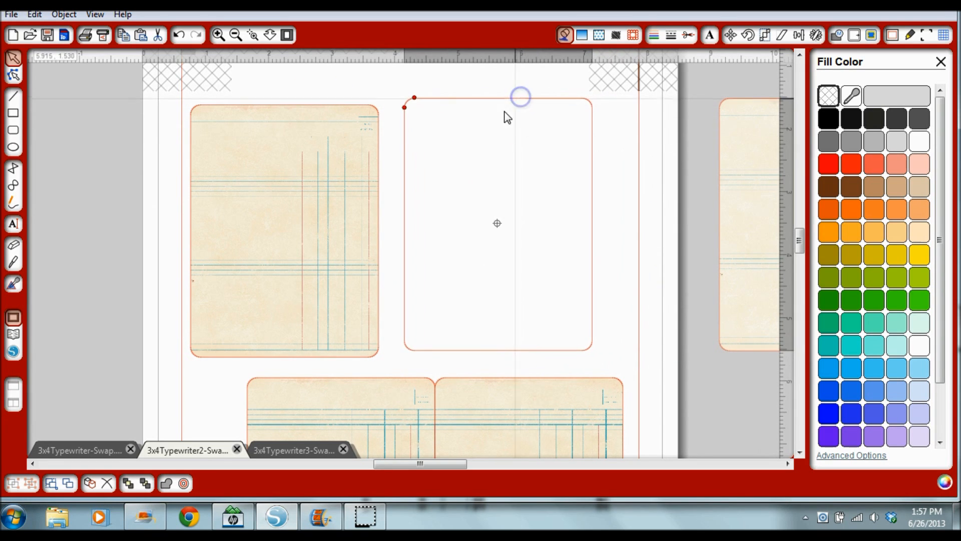
pyautogui.click(508, 146)
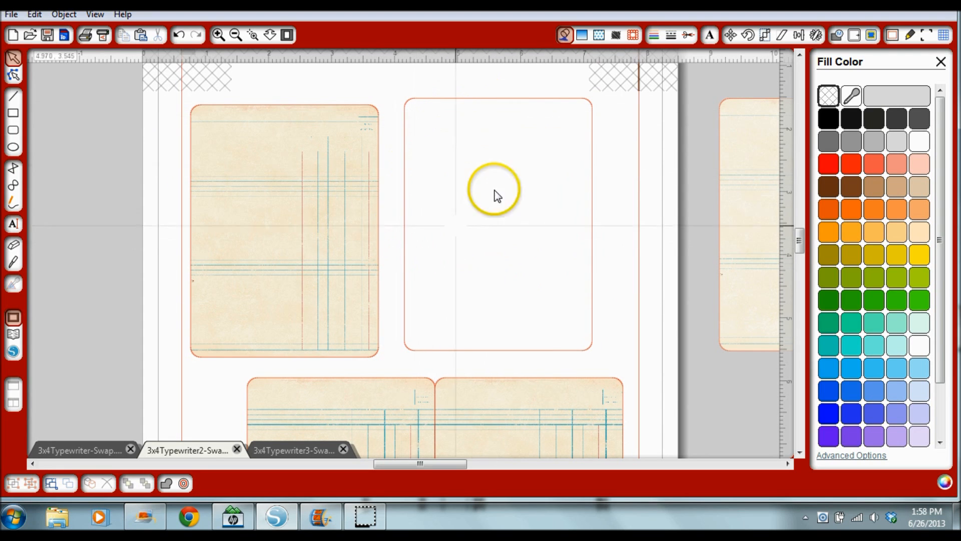
pyautogui.click(527, 106)
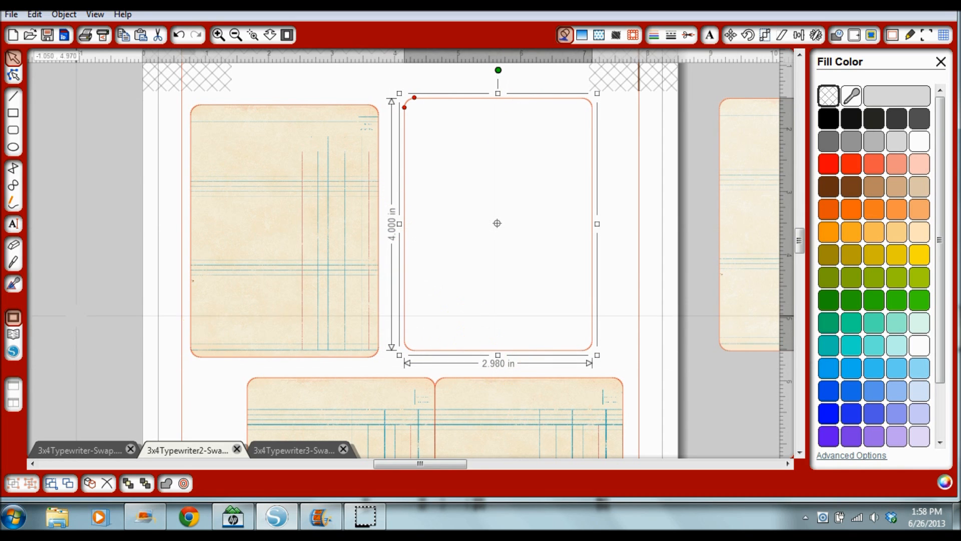
# - Fill the selected blank card outline with the cp maggieholmespp1 ledger pattern from the library's Maggie Holmes patterns folder
pyautogui.click(14, 335)
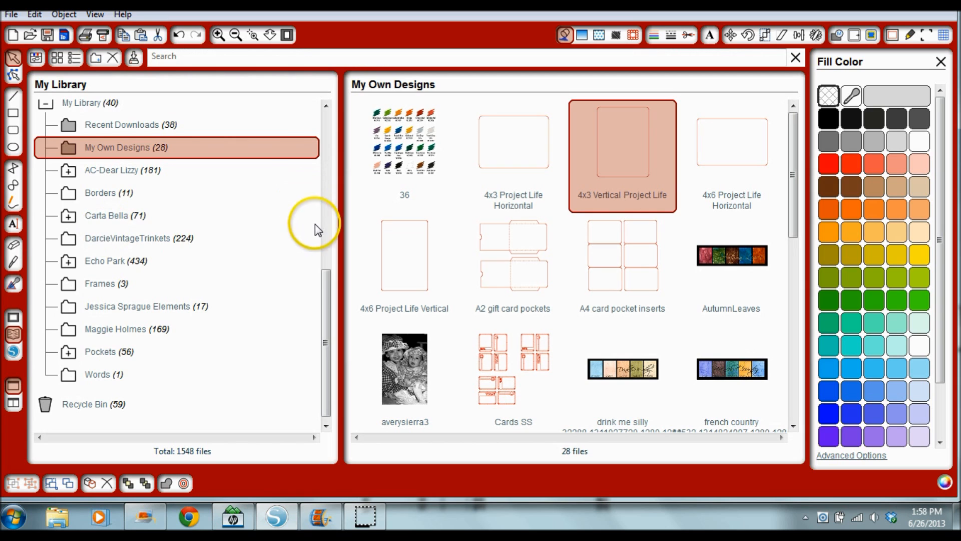
pyautogui.moveTo(328, 283); pyautogui.dragTo(328, 235)
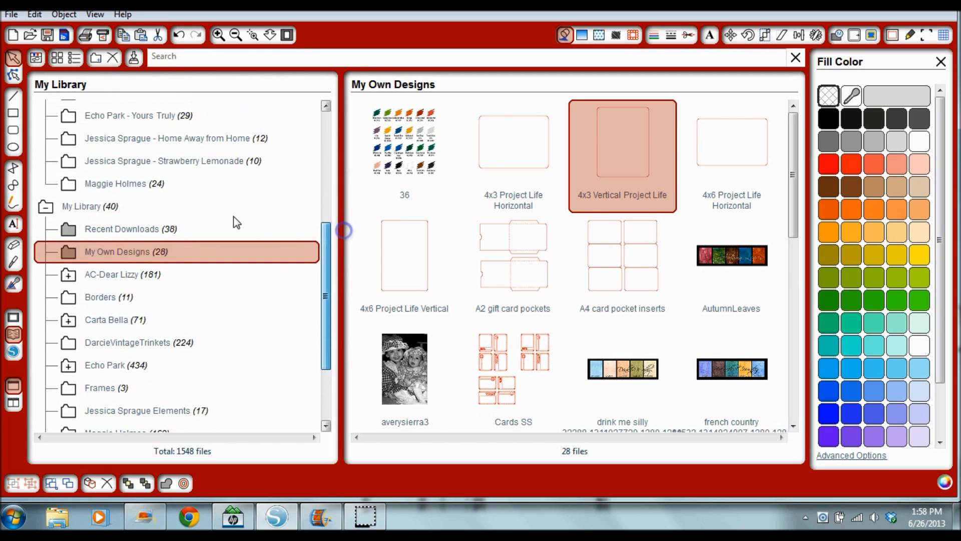
pyautogui.click(129, 183)
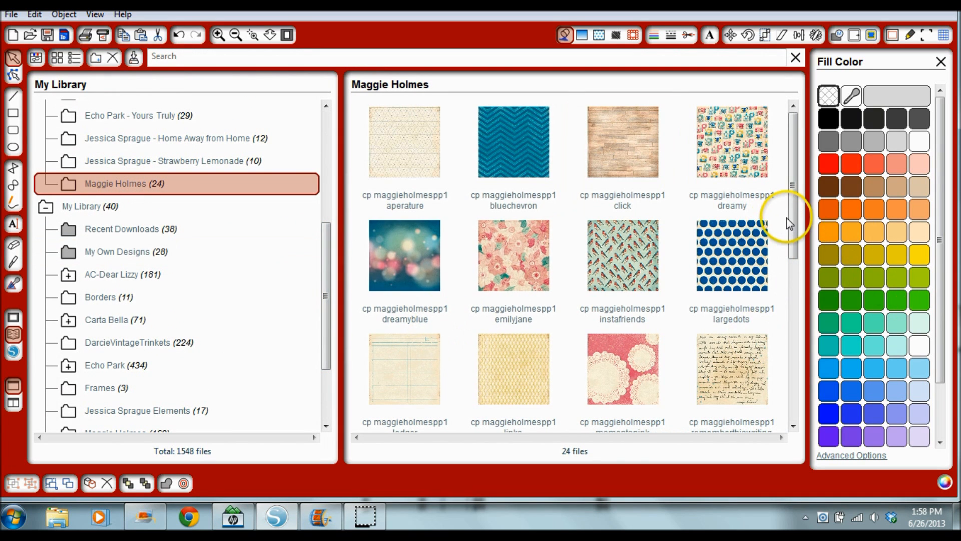
pyautogui.moveTo(792, 218); pyautogui.dragTo(793, 240)
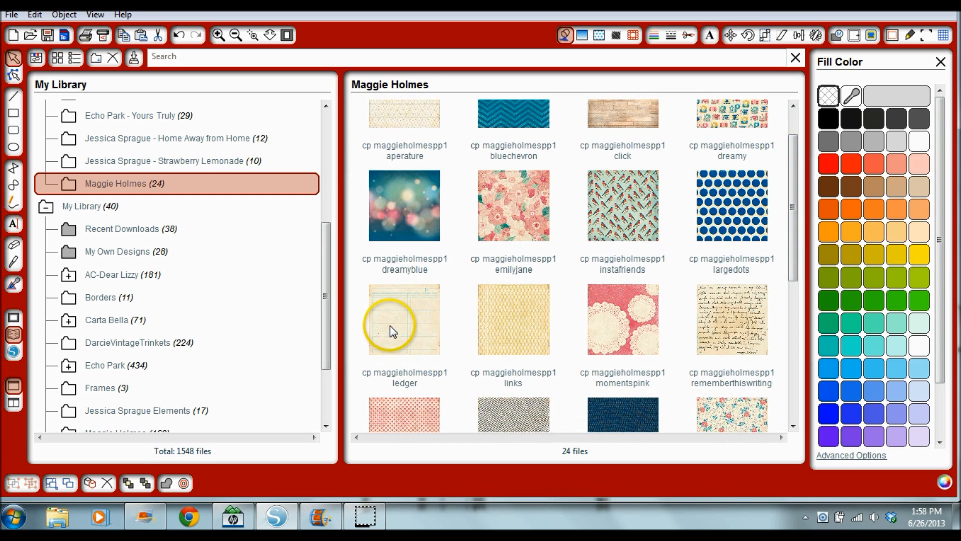
pyautogui.click(407, 317)
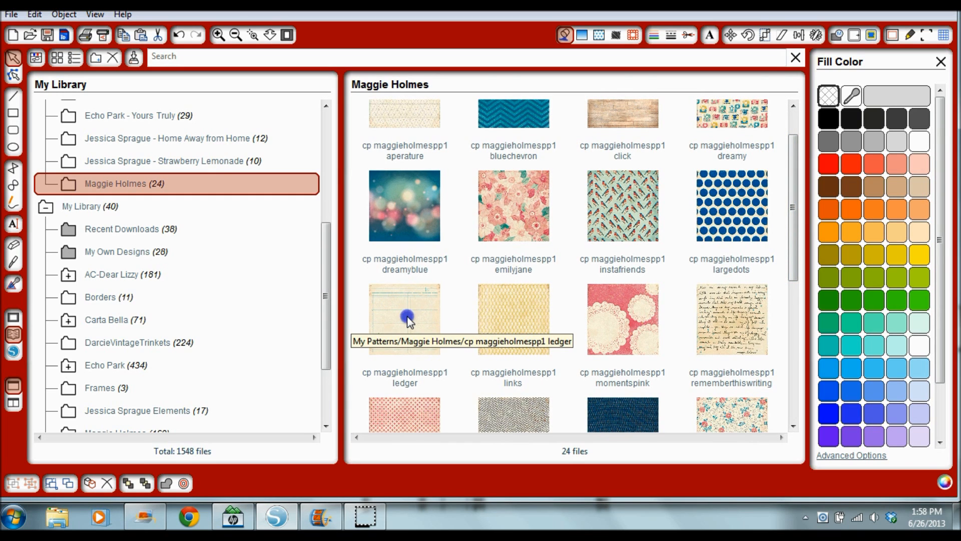
pyautogui.click(11, 319)
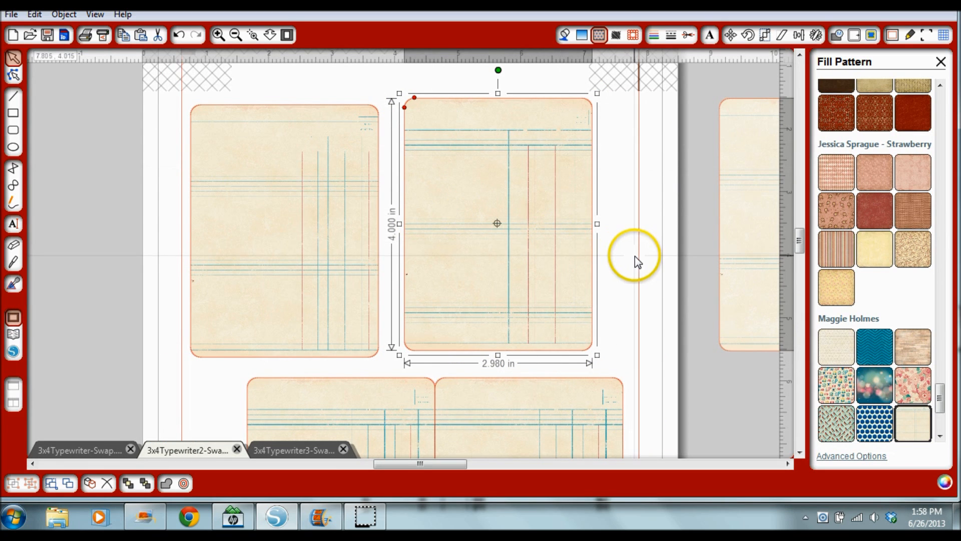
# - Deselect the filled card and fit the whole page in view to check the ledger card layout
pyautogui.click(621, 247)
pyautogui.click(289, 38)
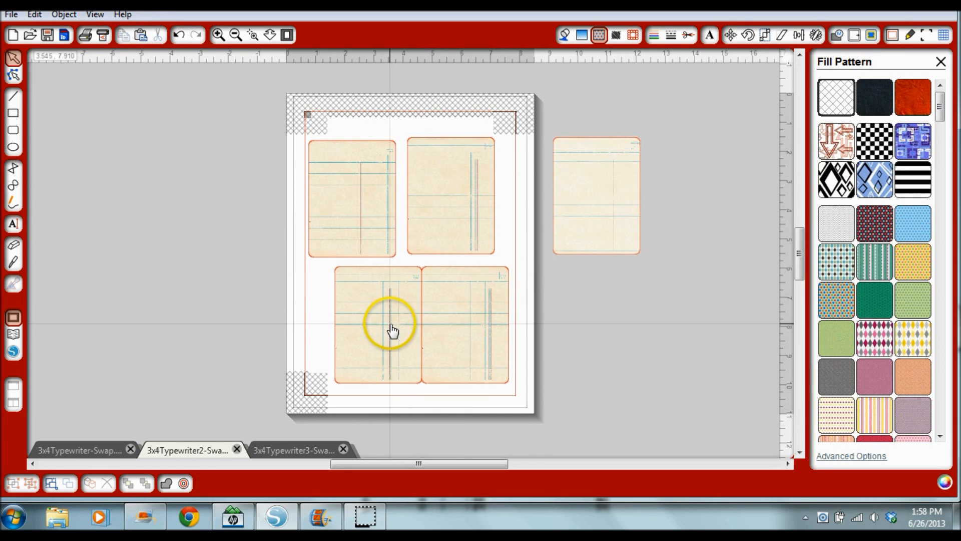
pyautogui.hotkey('ctrl', 'Tab')
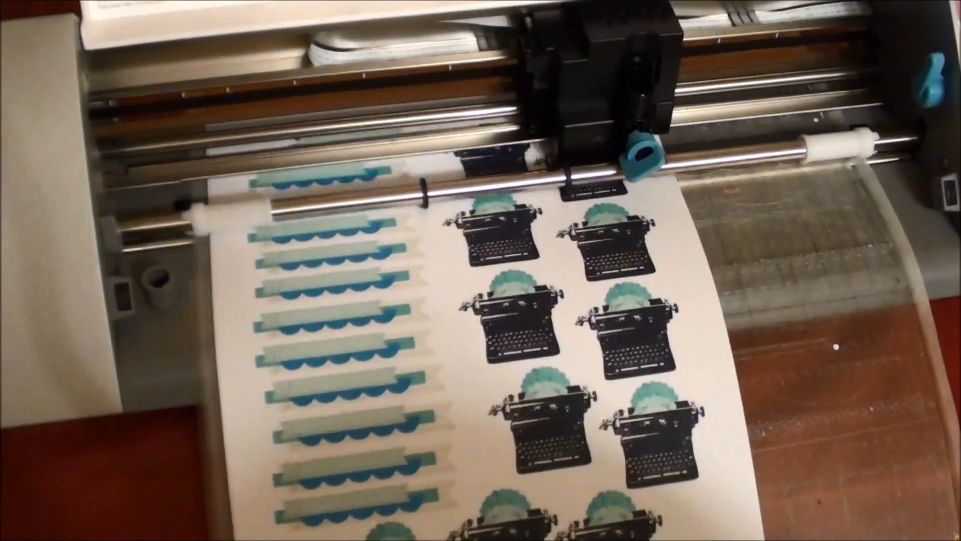